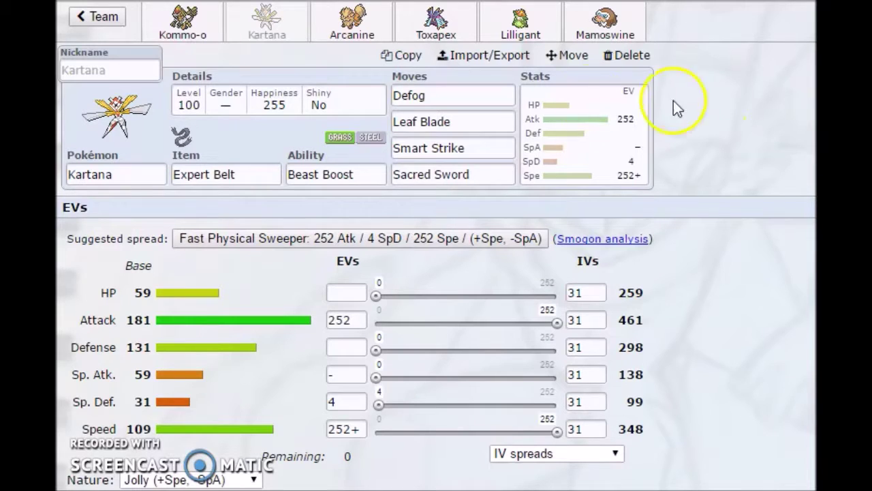
Step: View Arcanine's set, and on Toxapex set the HP EVs to 252 and the Sp. Def. EVs to 4
{"action": "left_click", "coordinate": [359, 29]}
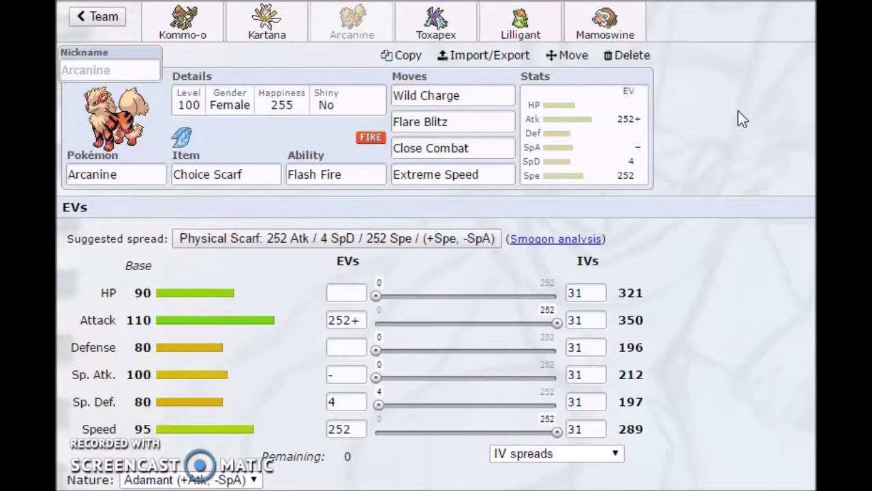
{"action": "left_click", "coordinate": [443, 24]}
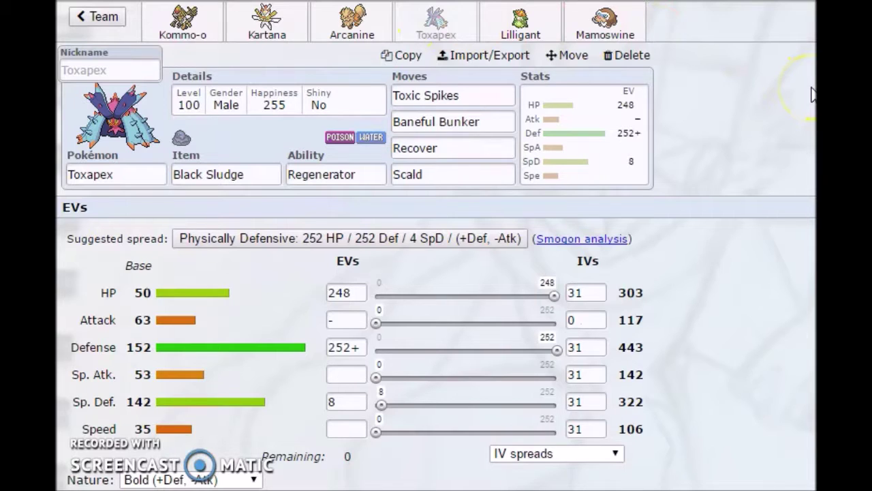
{"action": "left_click", "coordinate": [343, 293]}
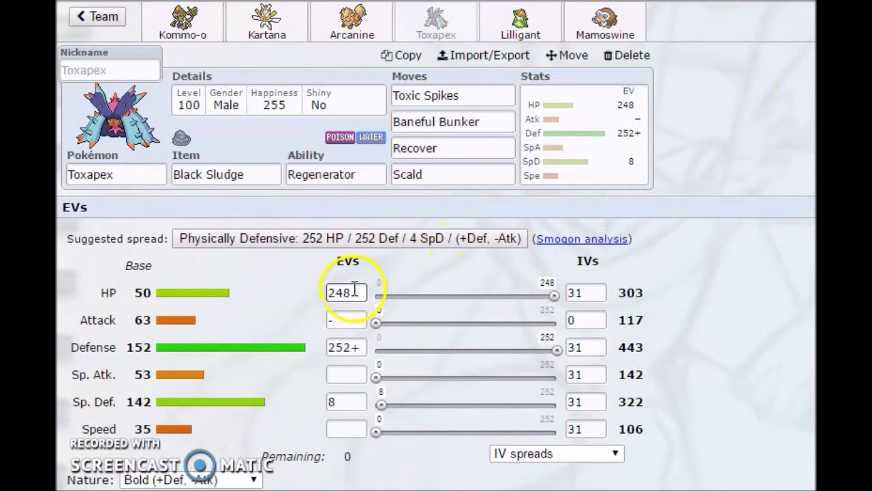
{"action": "key", "text": "BackSpace"}
{"action": "type", "text": "5"}
{"action": "key", "text": "BackSpace"}
{"action": "type", "text": "252"}
{"action": "left_click", "coordinate": [354, 401]}
{"action": "key", "text": "BackSpace"}
{"action": "type", "text": "4"}
{"action": "left_click", "coordinate": [702, 247]}
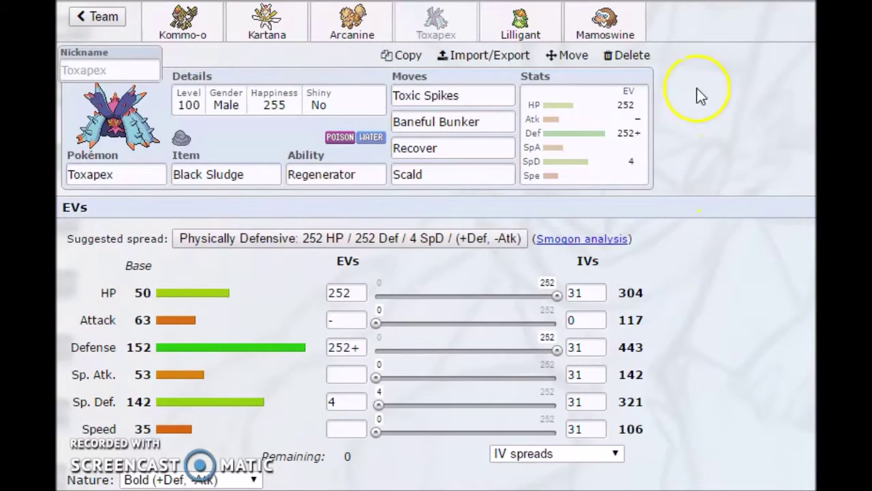
Step: Review Lilligant's set alongside Toxapex's, and finish with Mamoswine's moves and EV spread
{"action": "left_click", "coordinate": [511, 28]}
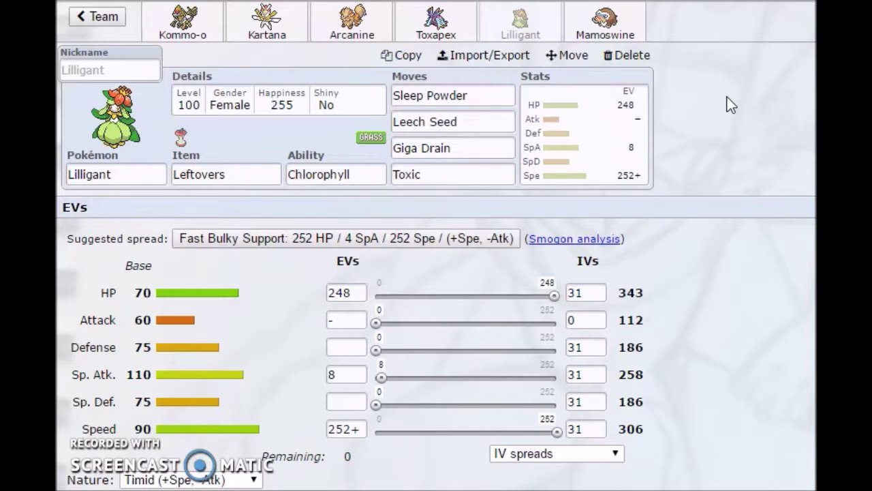
{"action": "left_click", "coordinate": [444, 33]}
{"action": "left_click", "coordinate": [515, 29]}
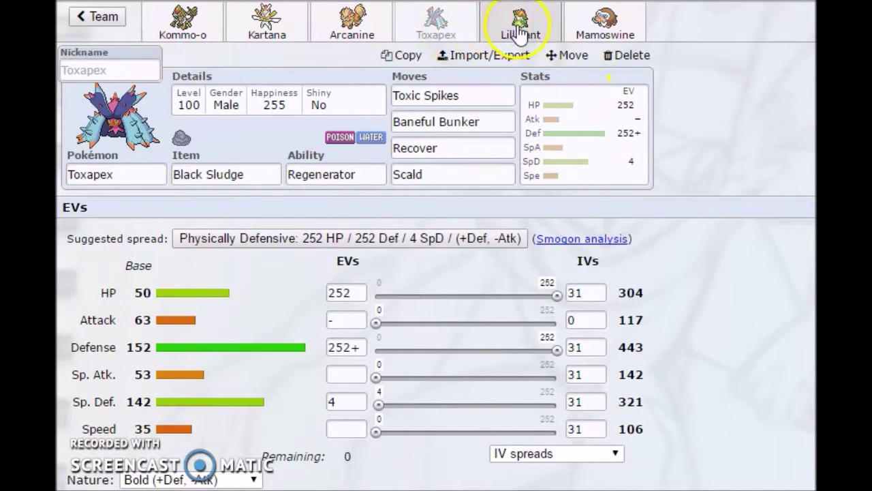
{"action": "left_click", "coordinate": [439, 33]}
{"action": "left_click", "coordinate": [516, 34]}
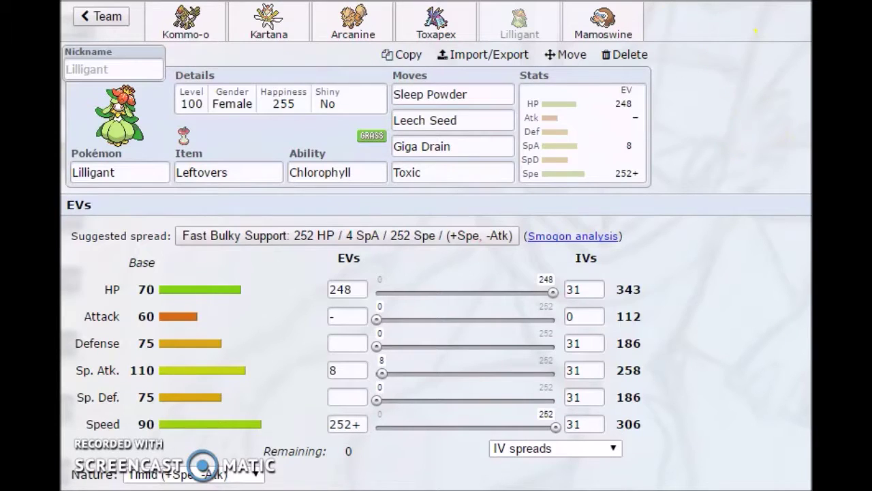
{"action": "left_click", "coordinate": [624, 19]}
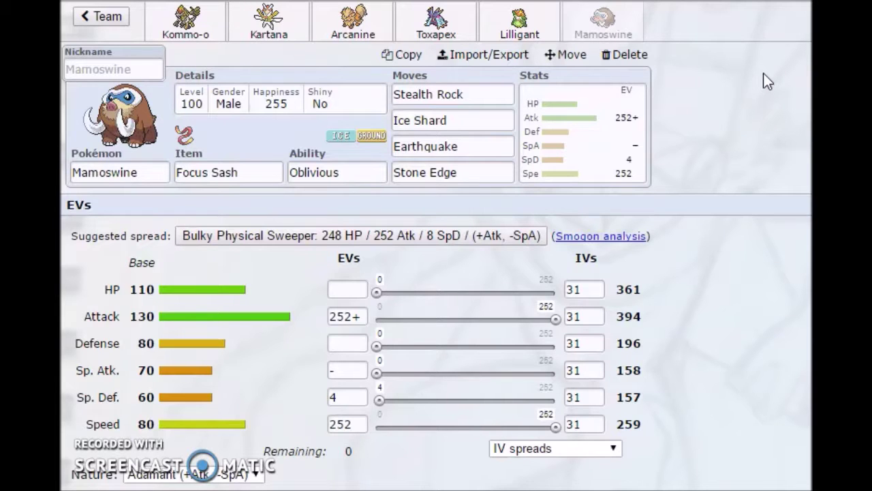
Step: Switch to the Mixed Kommo-o Options team and open Mudsdale's EV spread
{"action": "left_click", "coordinate": [111, 18]}
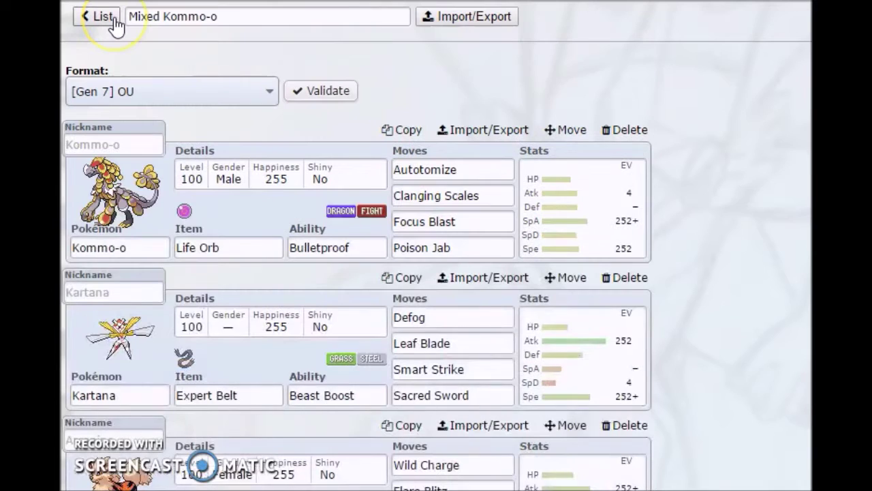
{"action": "left_click", "coordinate": [113, 19]}
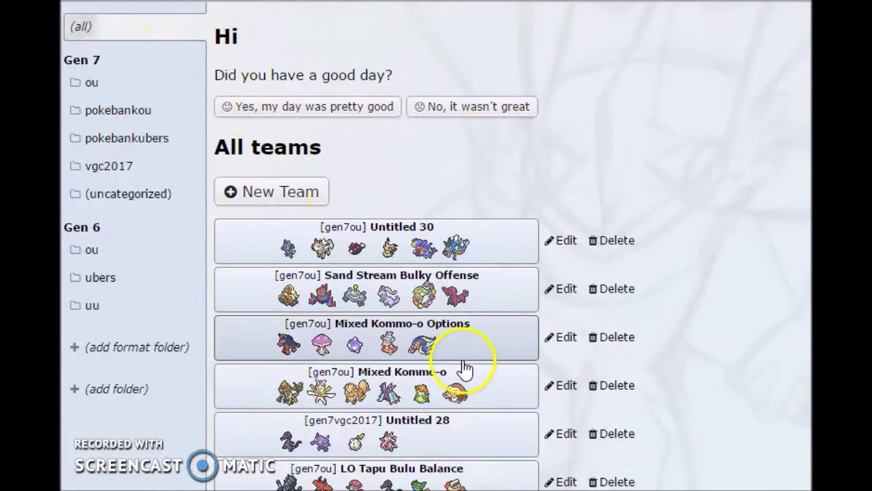
{"action": "left_click", "coordinate": [494, 337]}
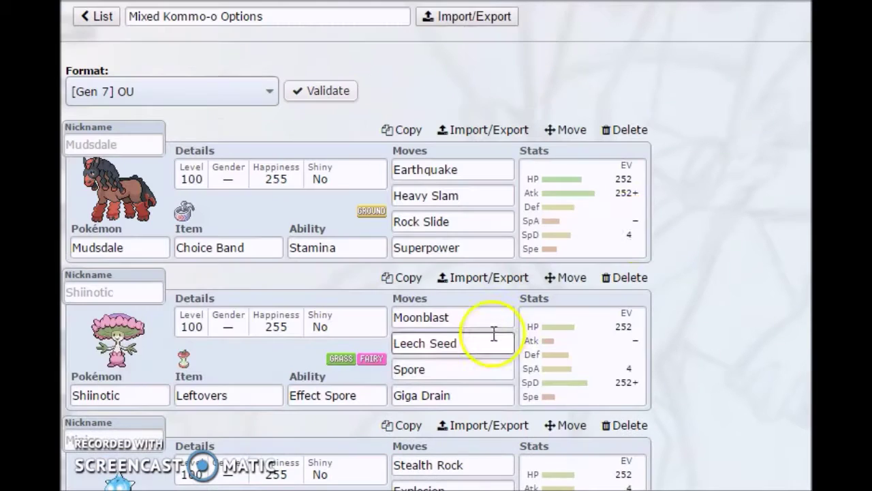
{"action": "left_click", "coordinate": [618, 190]}
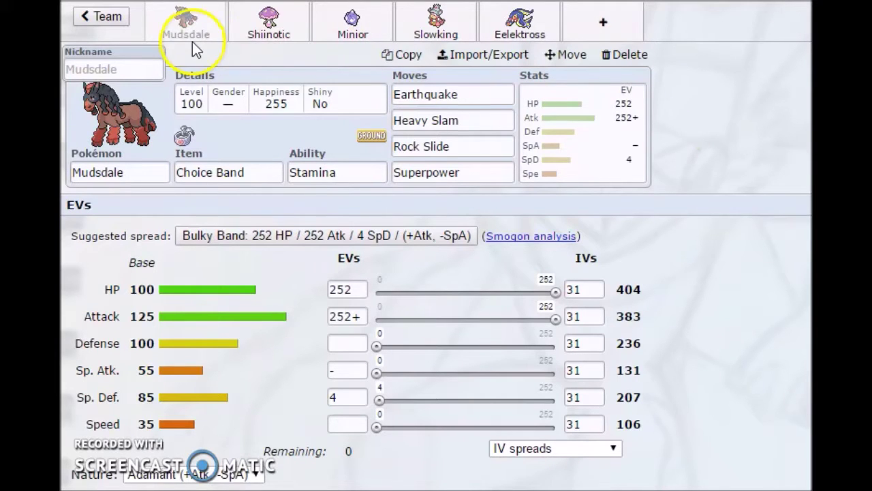
Step: Examine Shiinotic's set, including its available abilities, and return to its EV spread
{"action": "left_click", "coordinate": [268, 28]}
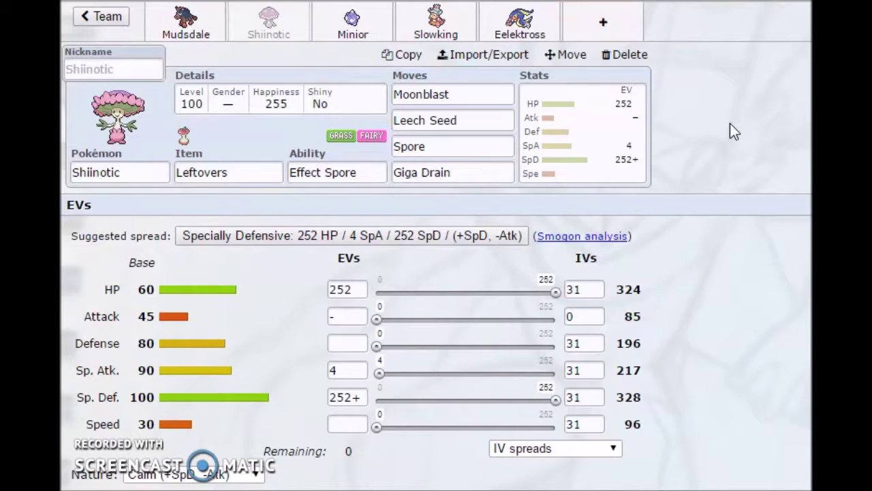
{"action": "left_click", "coordinate": [359, 172]}
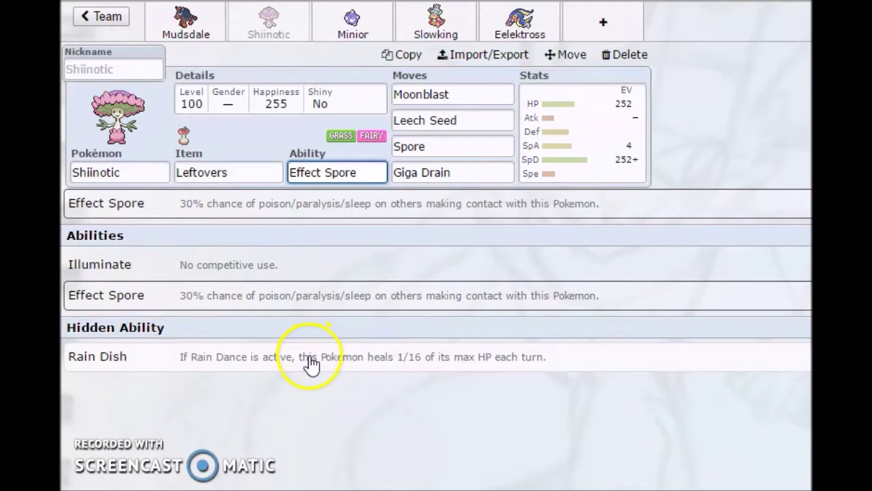
{"action": "left_click", "coordinate": [587, 162]}
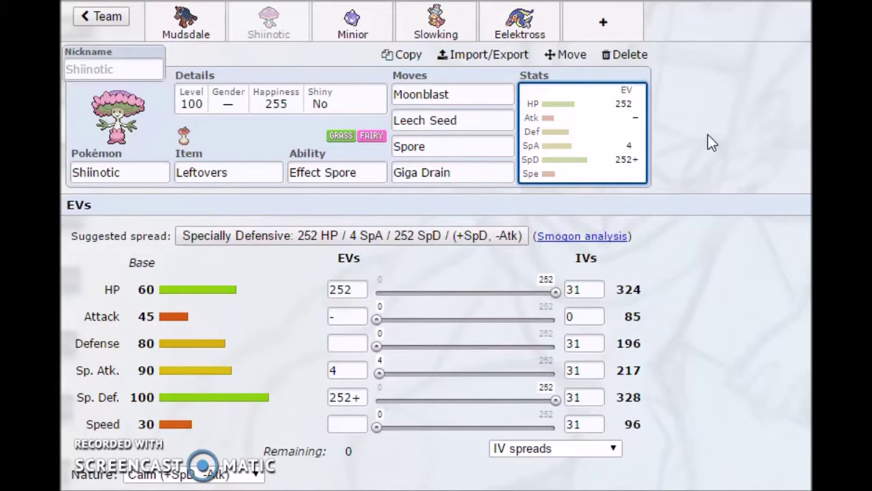
Step: Review the sets of the alternative team members Minior, Slowking and Eelektross
{"action": "left_click", "coordinate": [343, 30]}
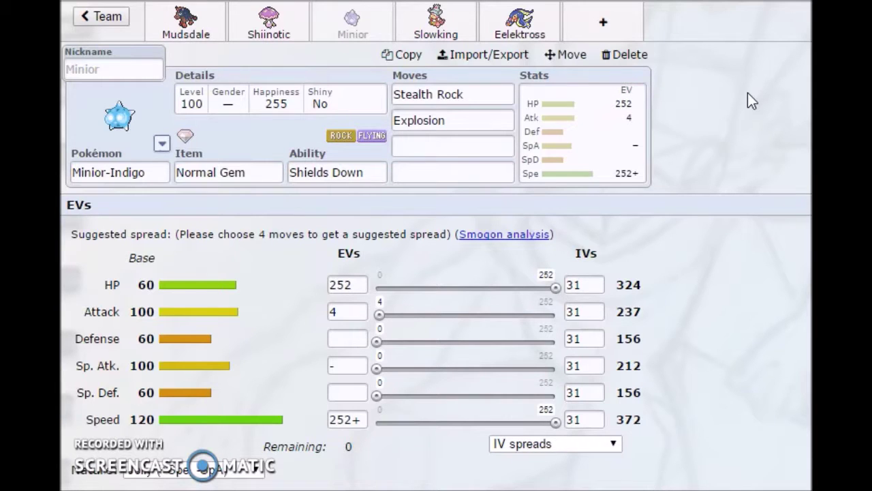
{"action": "left_click", "coordinate": [436, 32]}
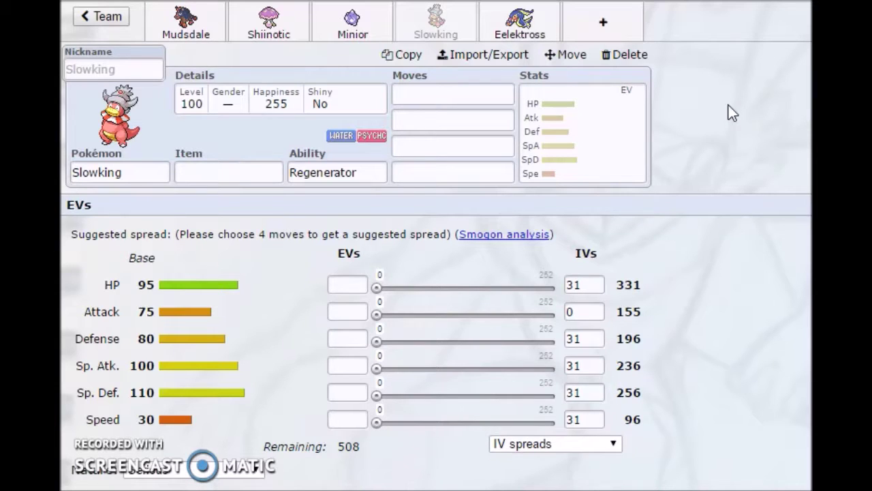
{"action": "left_click", "coordinate": [520, 24]}
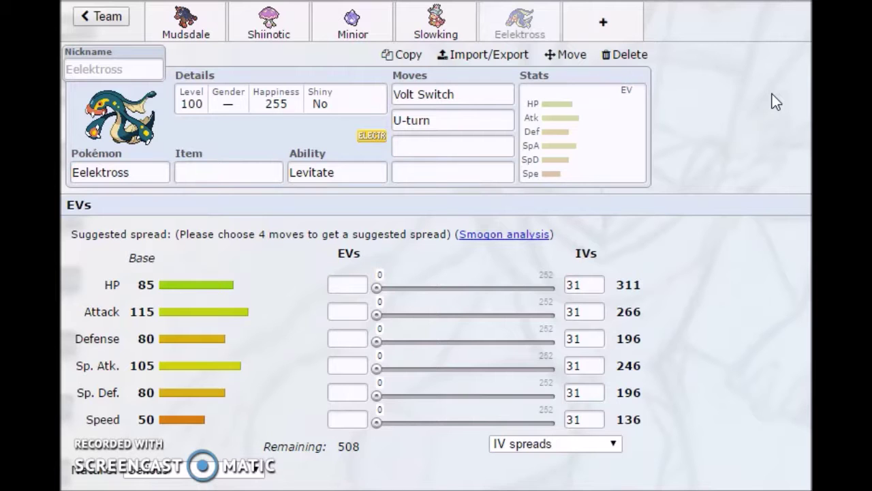
Step: Return to the Mixed Kommo-o team and open Kommo-o's EV spread
{"action": "left_click", "coordinate": [103, 17]}
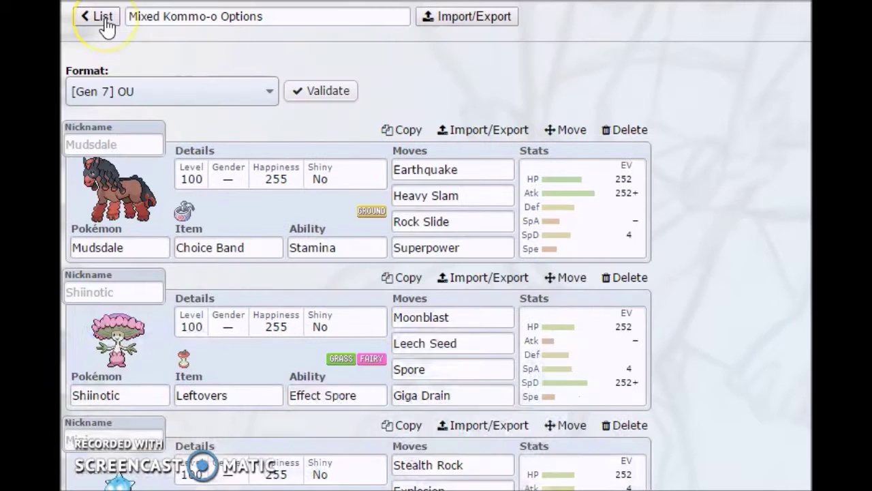
{"action": "left_click", "coordinate": [102, 18]}
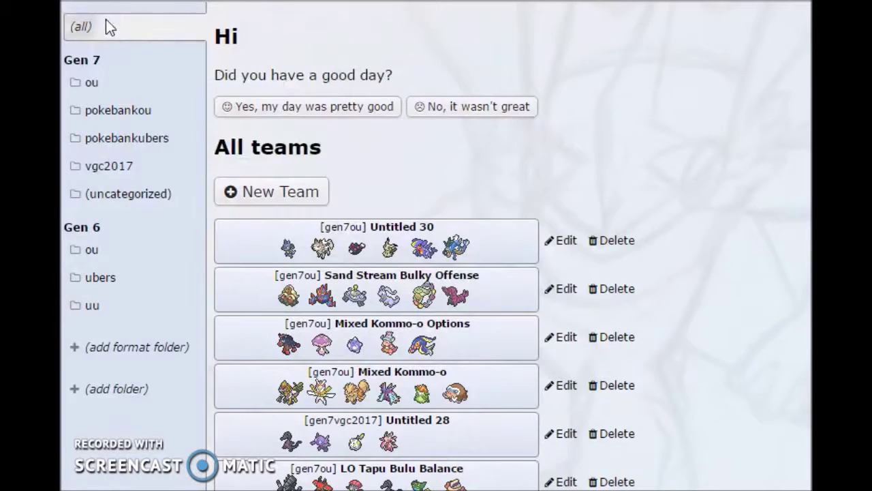
{"action": "left_click", "coordinate": [474, 380]}
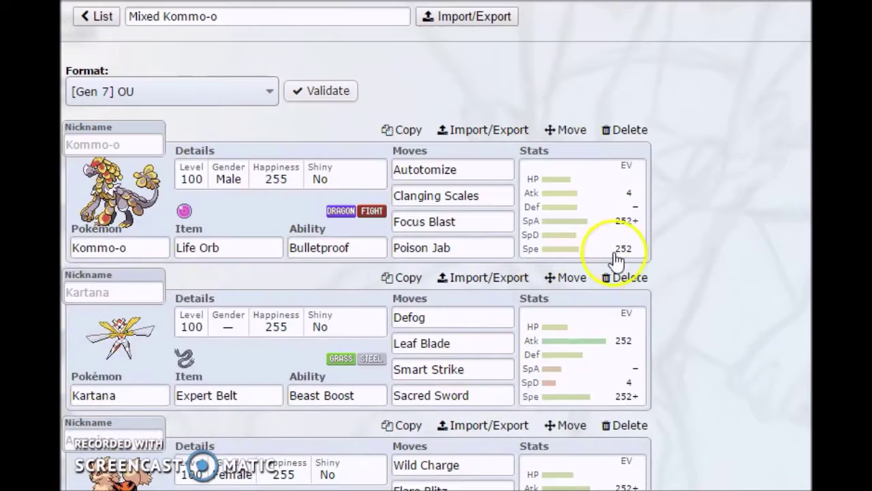
{"action": "left_click", "coordinate": [618, 190]}
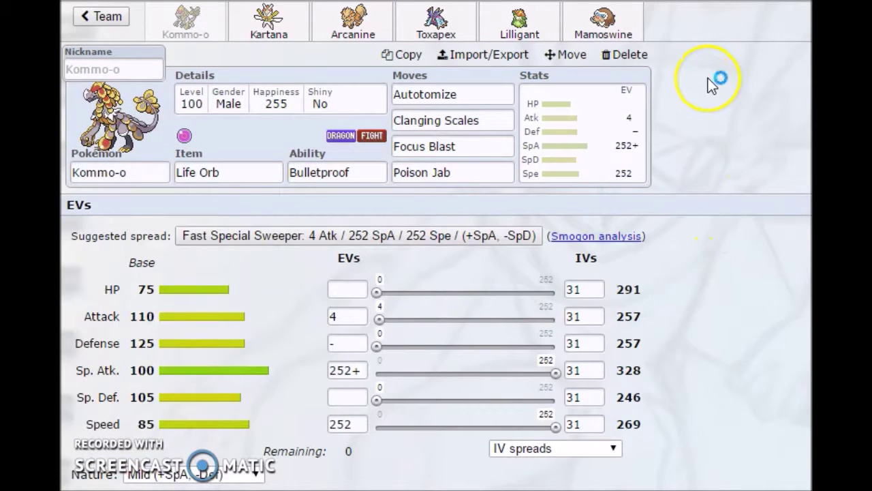